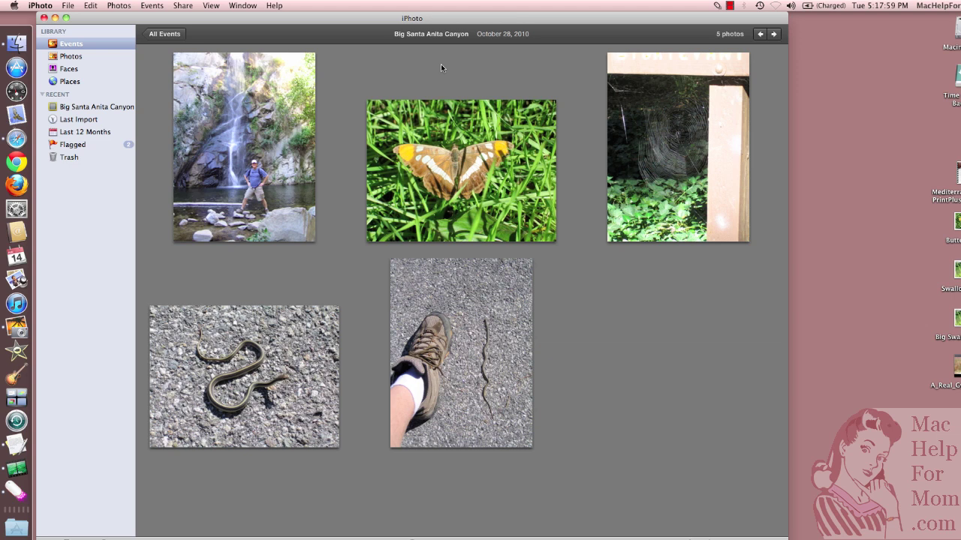
# Select the waterfall, butterfly and spider-web photos, then deselect all and reopen Share for the whole event.
pyautogui.click(186, 6)
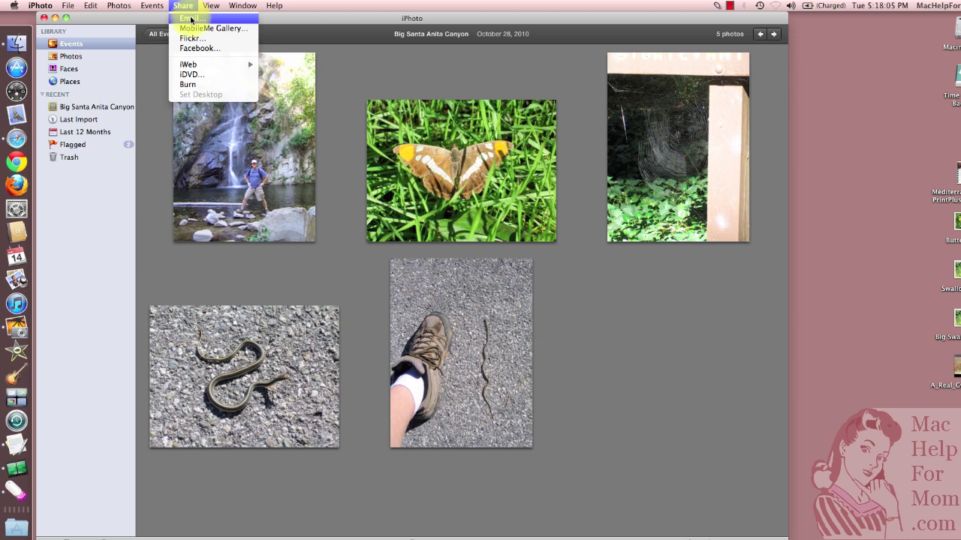
pyautogui.click(345, 75)
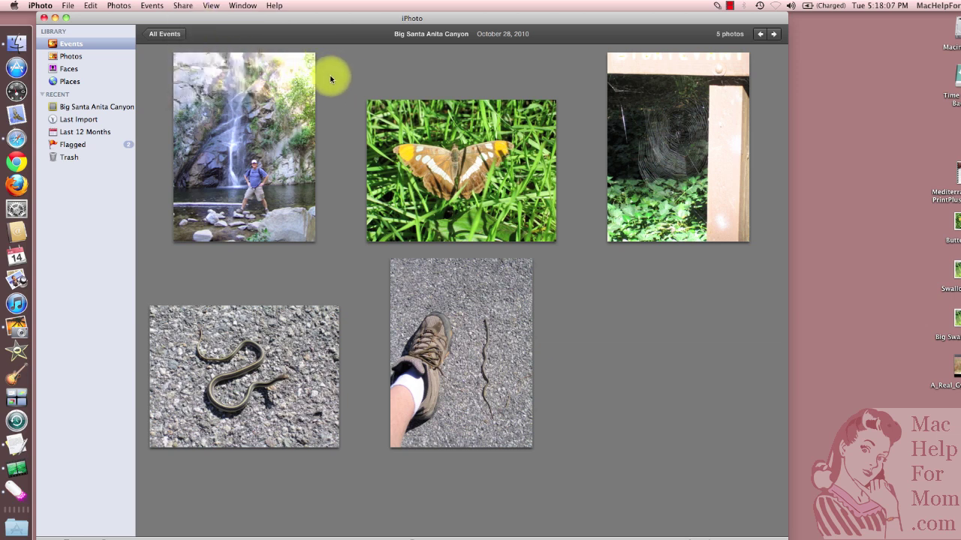
pyautogui.click(248, 116)
pyautogui.keyDown('super'); pyautogui.click(430, 168); pyautogui.keyUp('super')
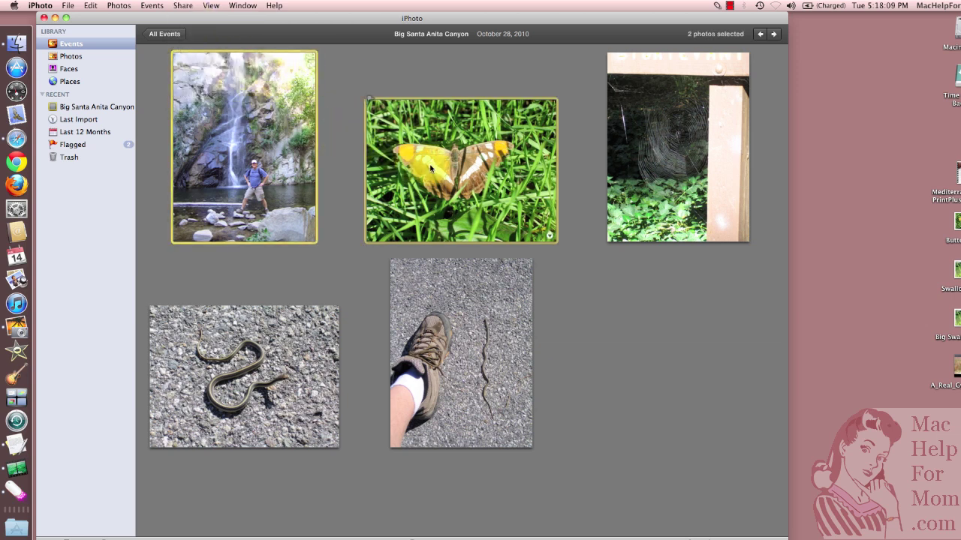
pyautogui.keyDown('super'); pyautogui.click(651, 176); pyautogui.keyUp('super')
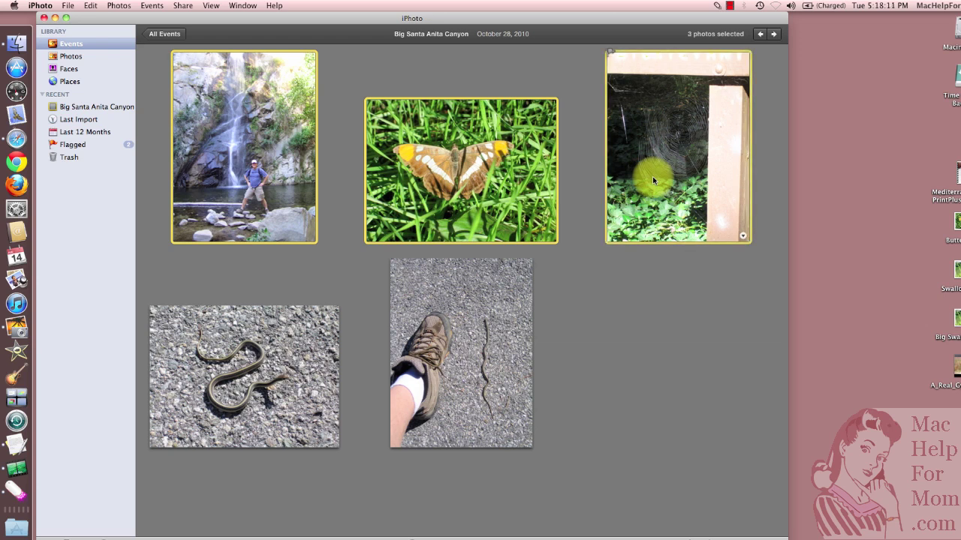
pyautogui.click(575, 288)
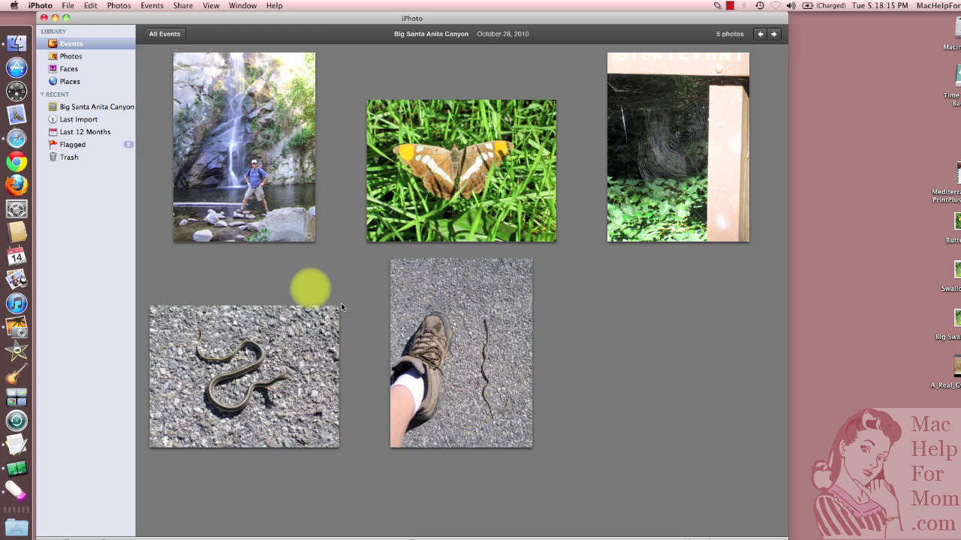
pyautogui.click(186, 7)
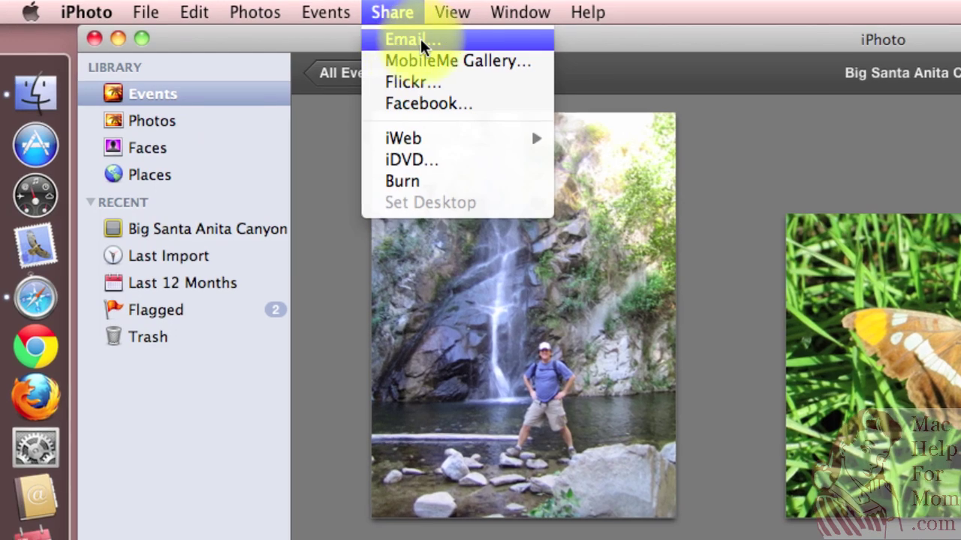
# Start an Email of the event's photos, preview Classic through Letterpress themes, and apply Postcard.
pyautogui.click(357, 34)
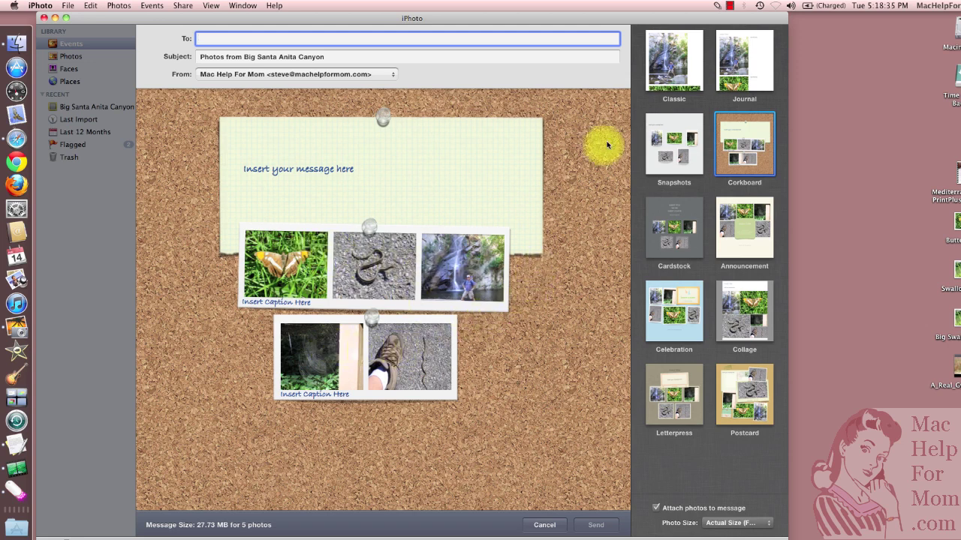
pyautogui.click(673, 68)
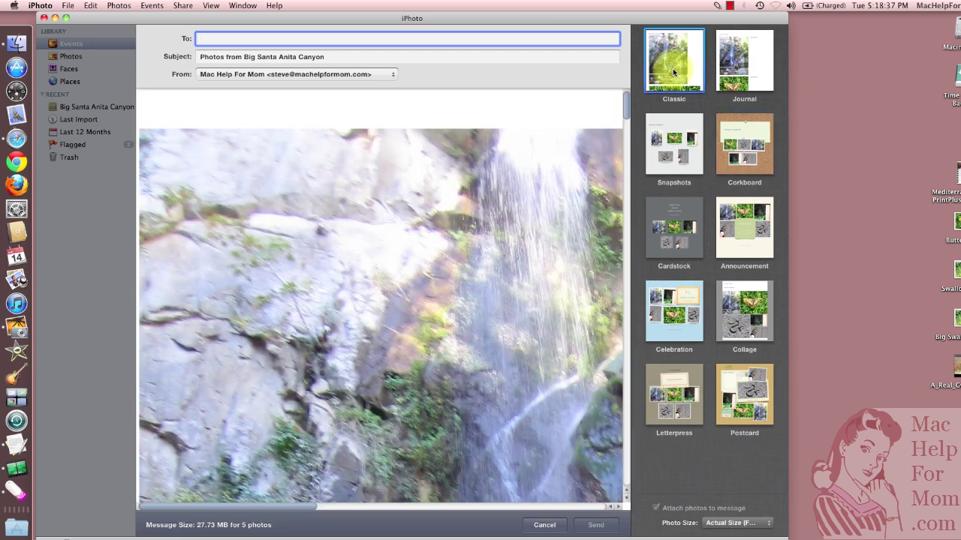
pyautogui.click(743, 72)
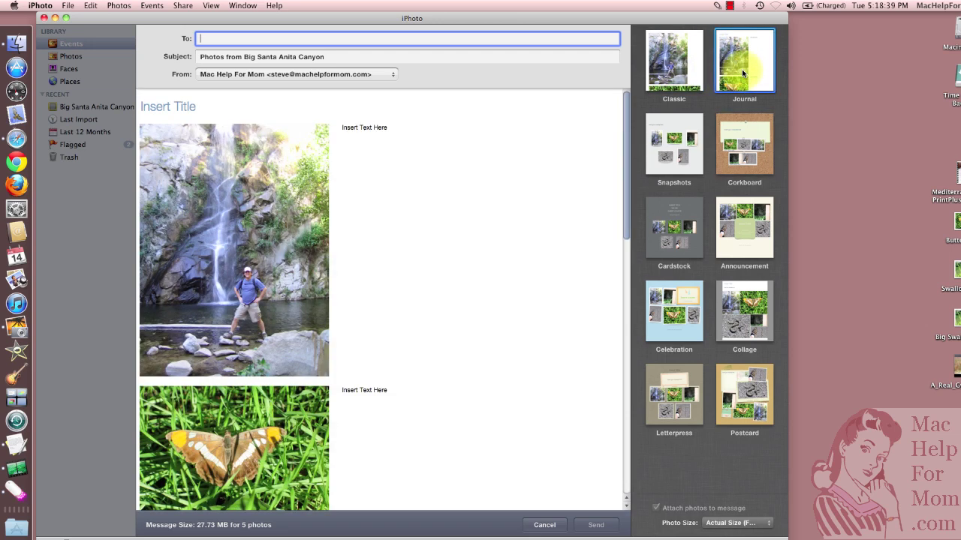
pyautogui.click(676, 155)
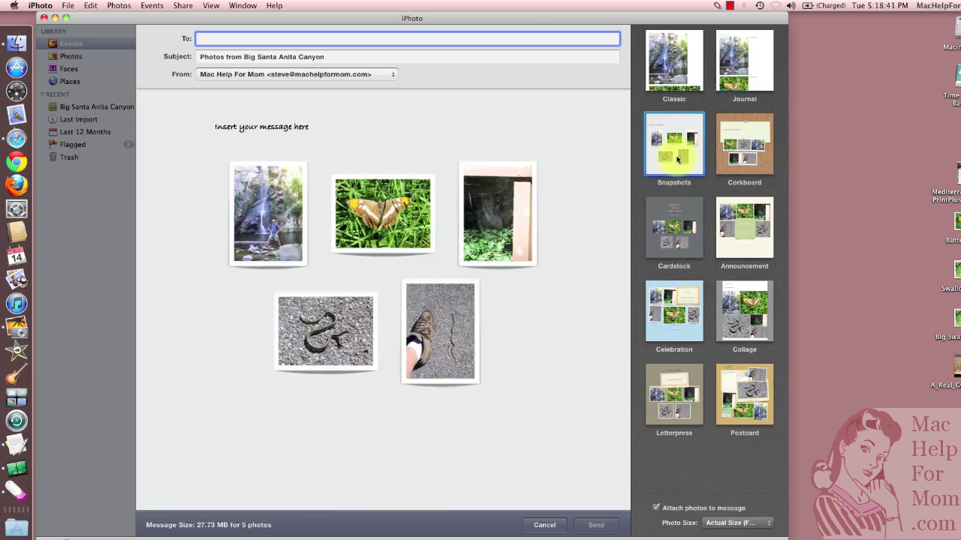
pyautogui.click(675, 226)
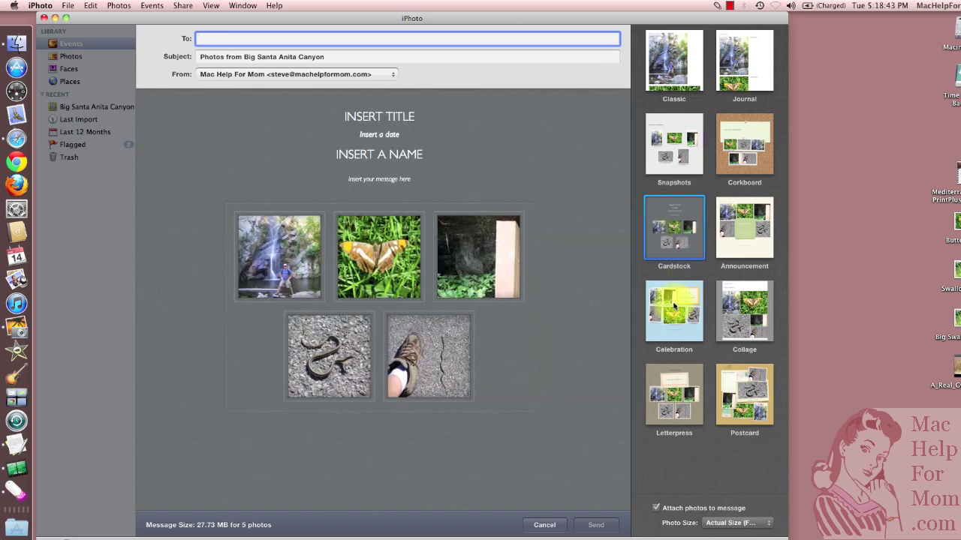
pyautogui.click(675, 315)
pyautogui.click(675, 384)
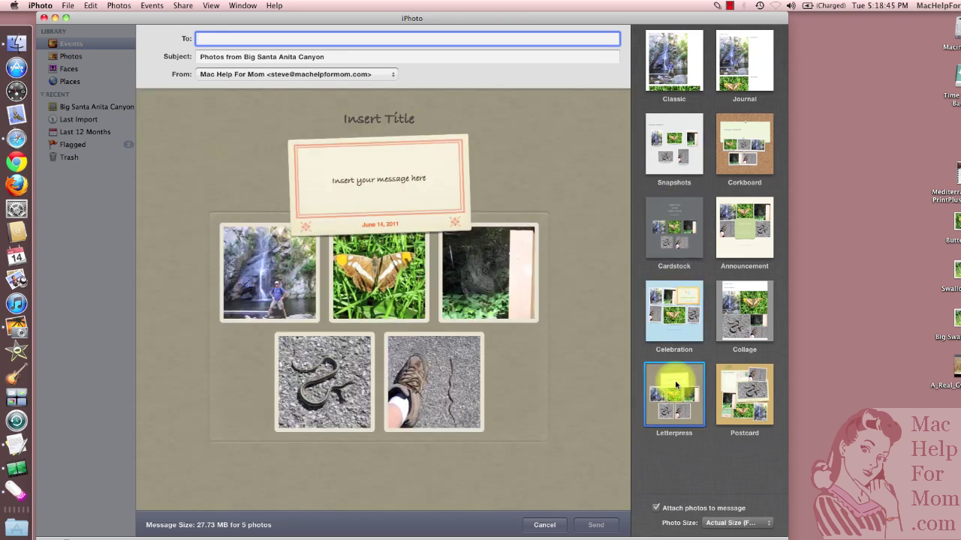
pyautogui.click(747, 401)
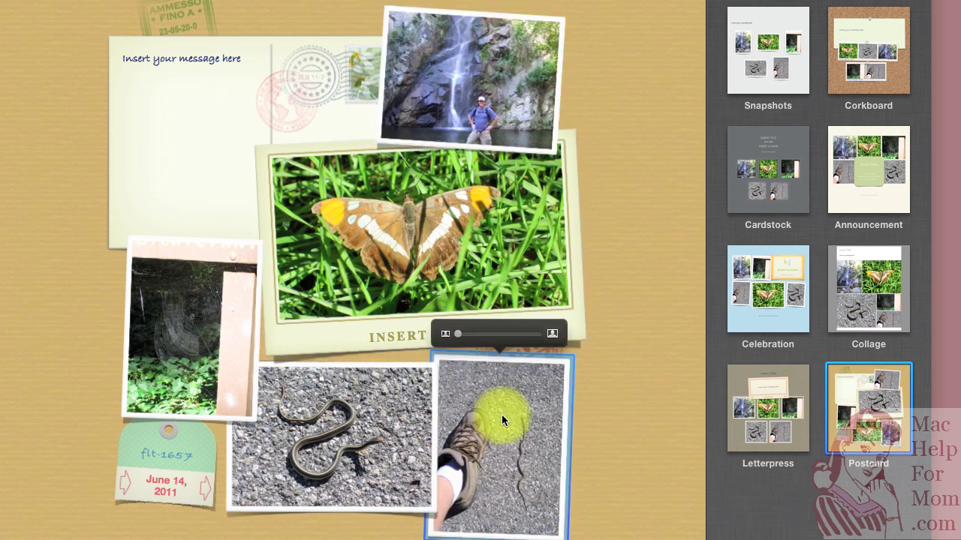
# Zoom the butterfly photo in within its central frame and shift it right to recentre it.
pyautogui.click(403, 244)
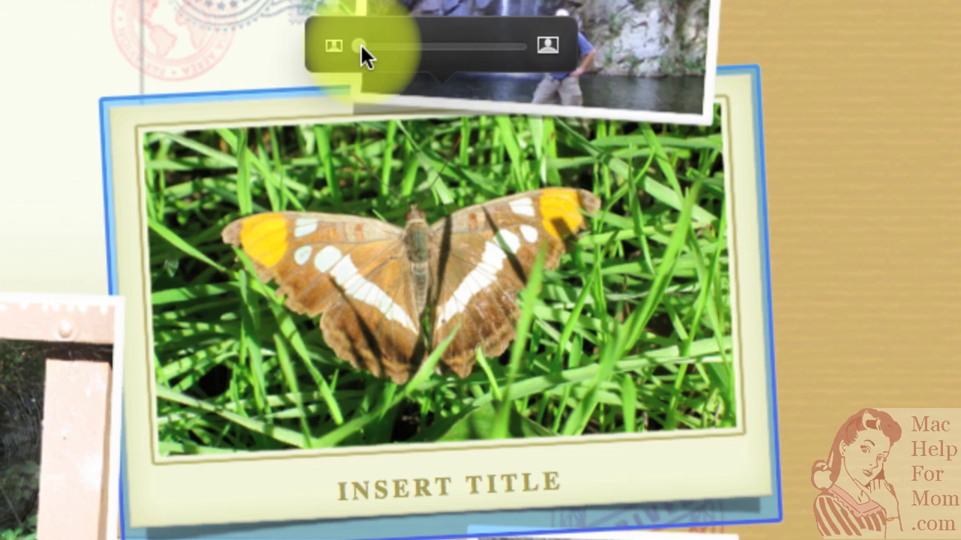
pyautogui.moveTo(361, 47); pyautogui.dragTo(425, 51)
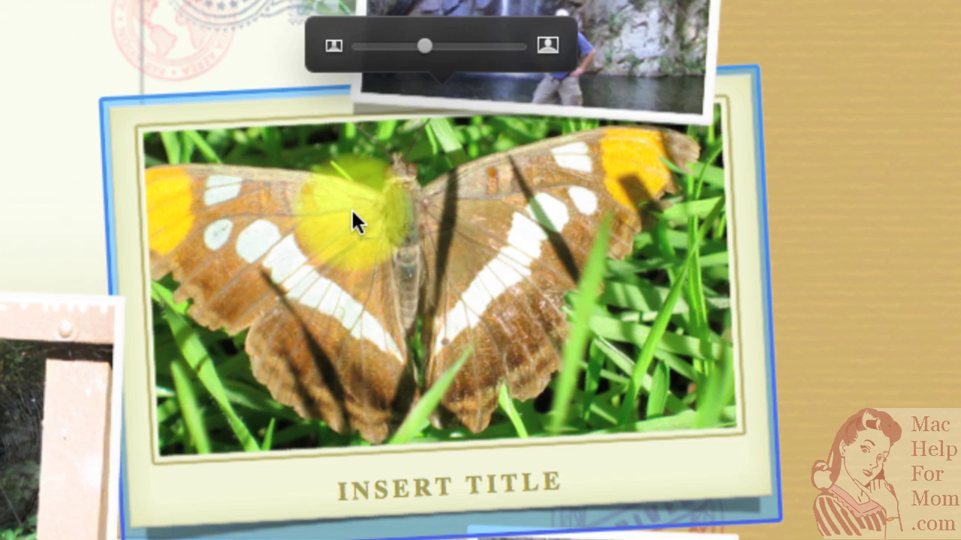
pyautogui.moveTo(353, 215); pyautogui.dragTo(388, 211)
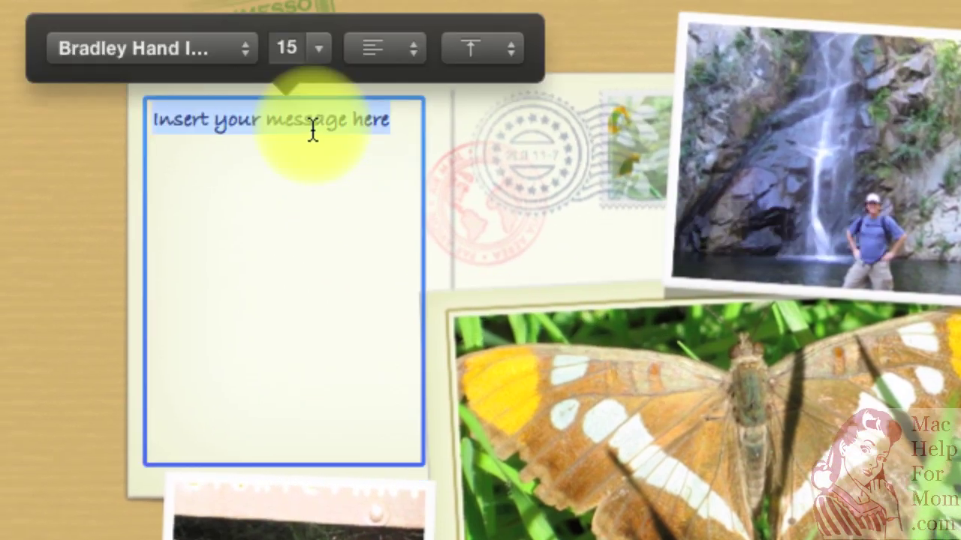
# Enter 'Had a great time on the hike!' and format it as Skia 18, centred in its box.
pyautogui.write('H')
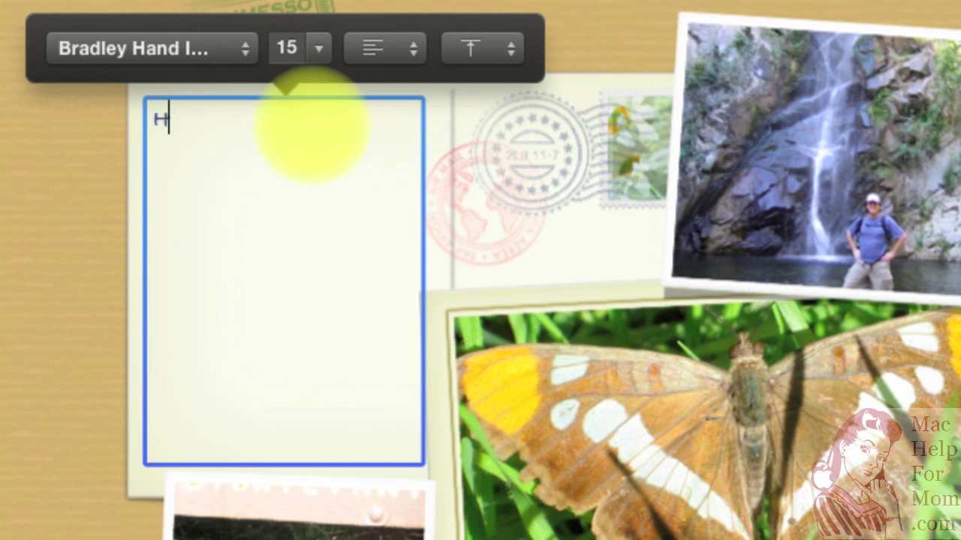
pyautogui.write('ad a great time on the hike!')
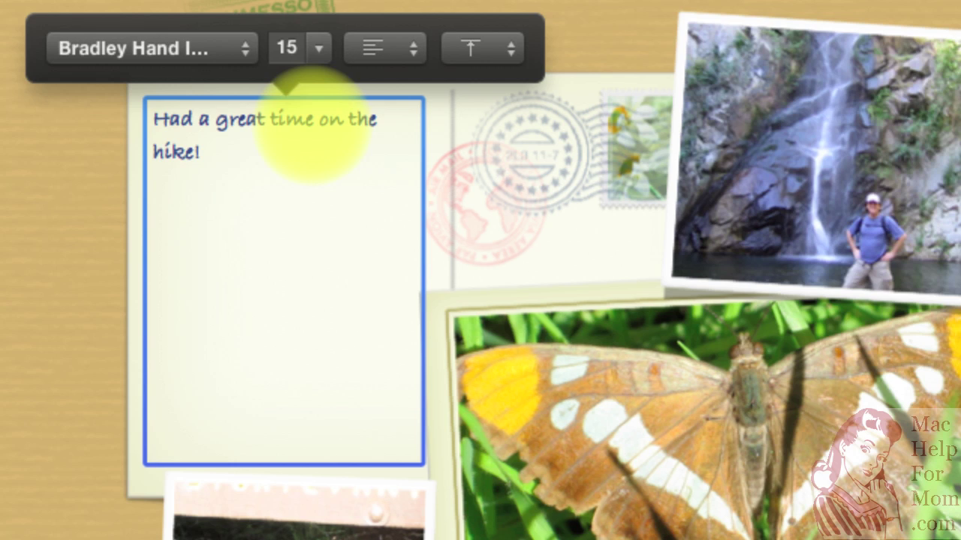
pyautogui.press('super+a')
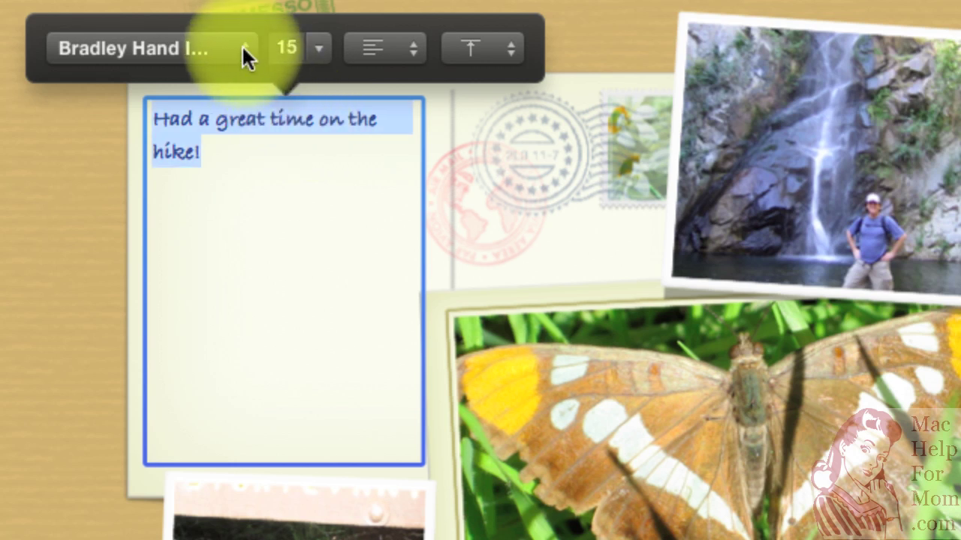
pyautogui.click(241, 49)
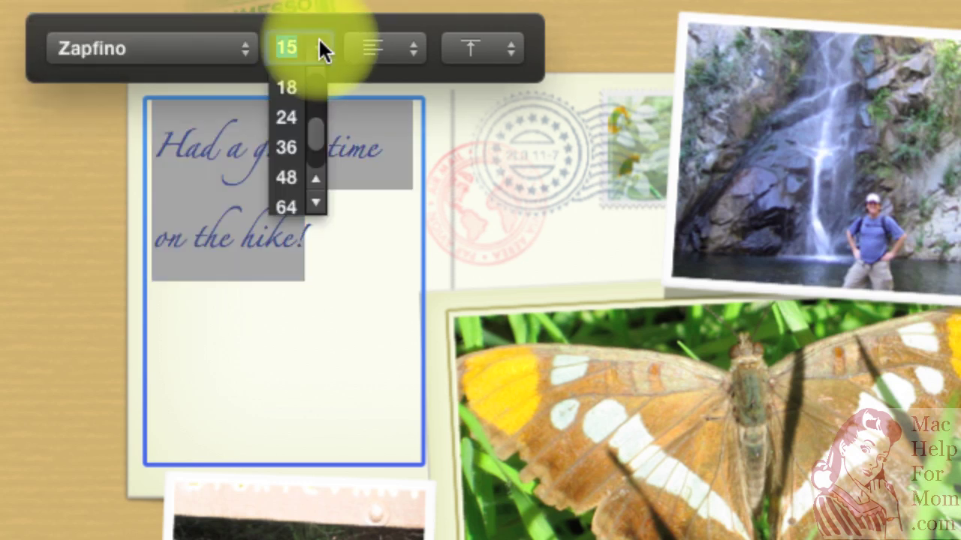
pyautogui.click(300, 87)
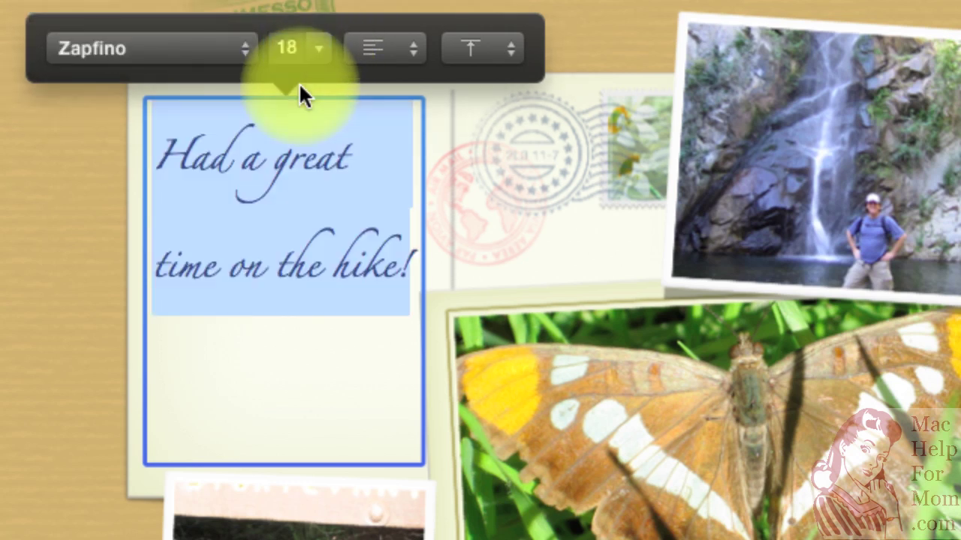
pyautogui.click(412, 57)
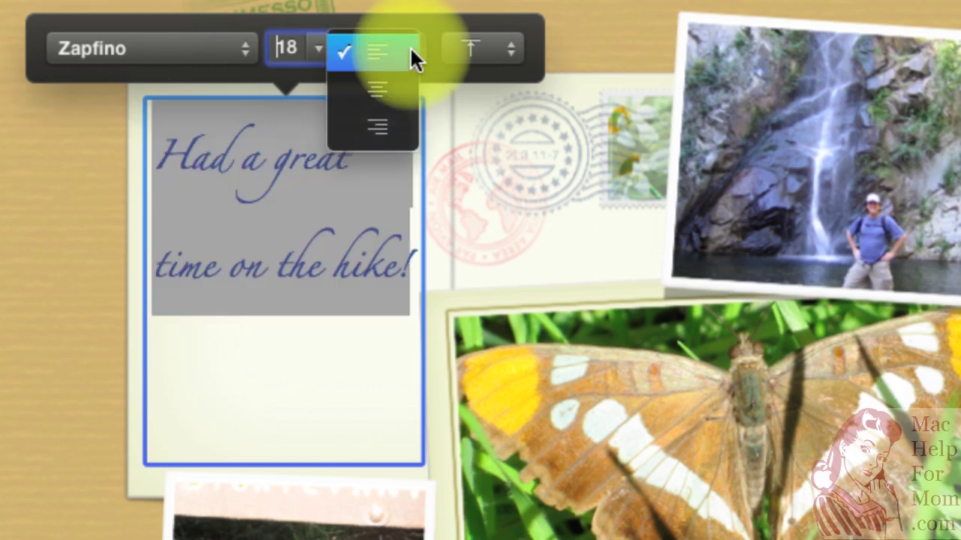
pyautogui.click(396, 92)
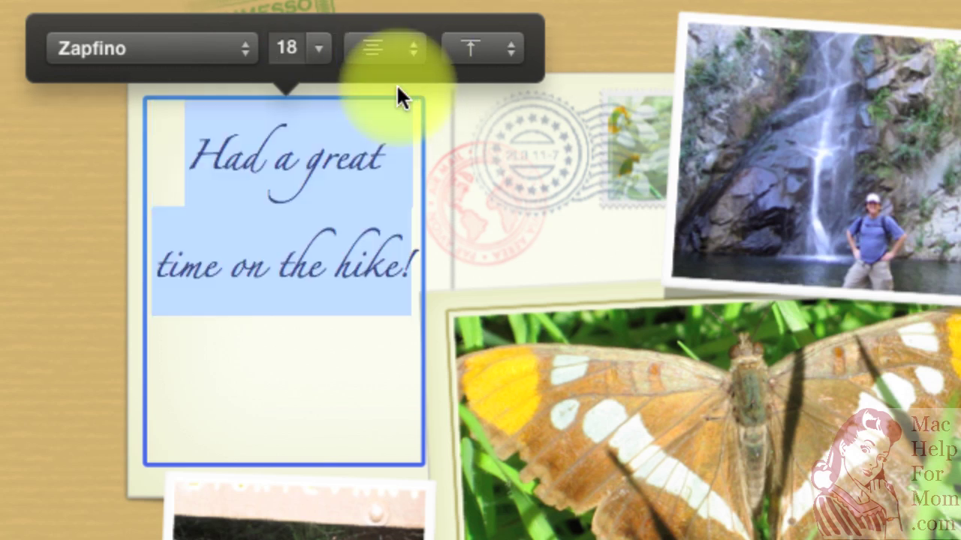
pyautogui.click(504, 52)
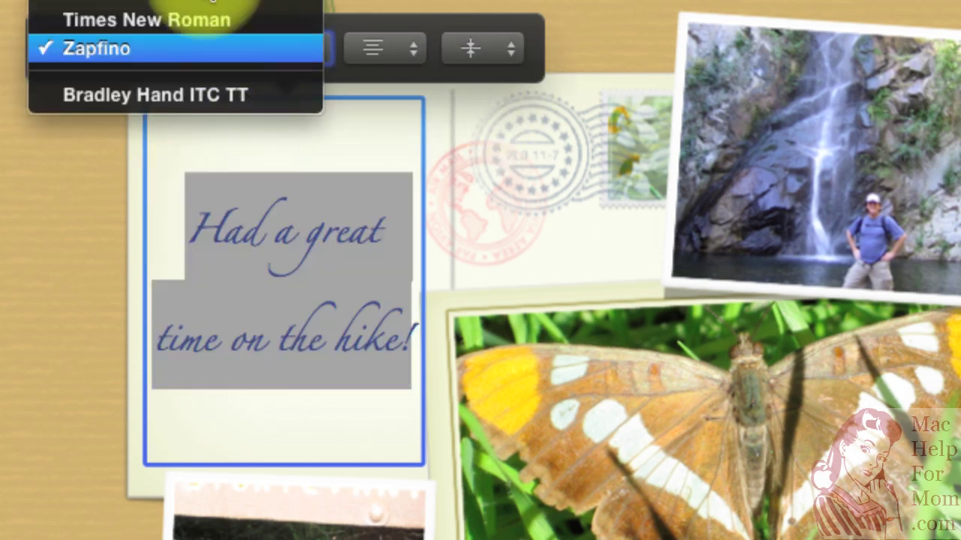
pyautogui.press('super+z')
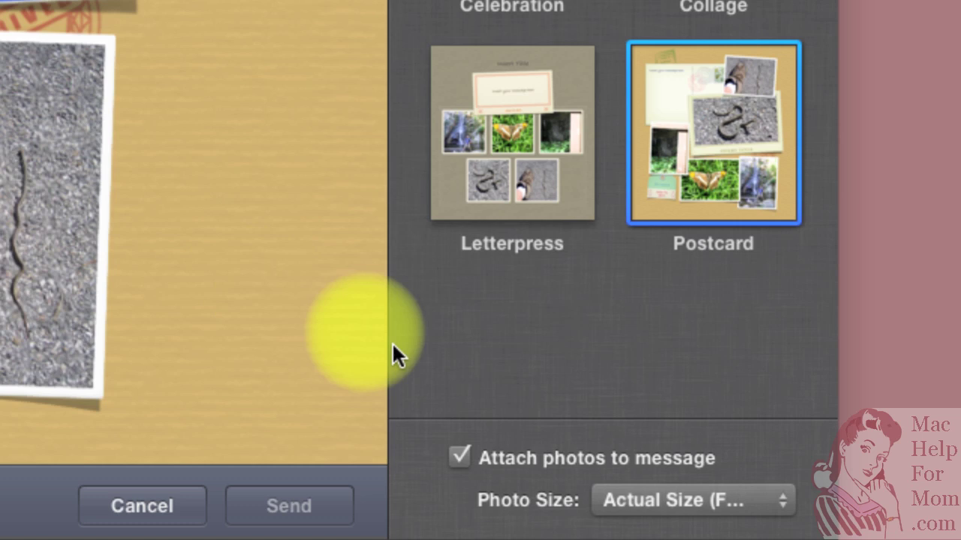
pyautogui.click(783, 516)
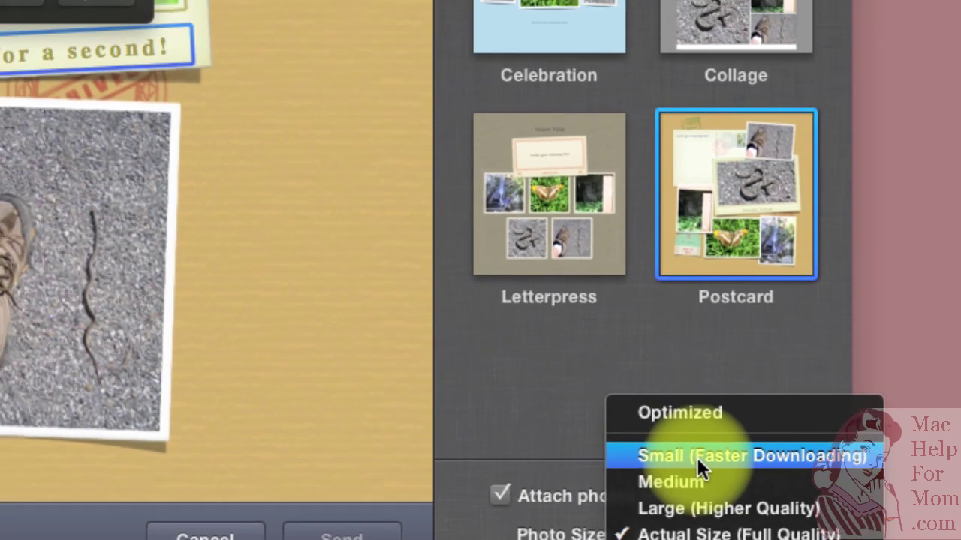
pyautogui.click(671, 415)
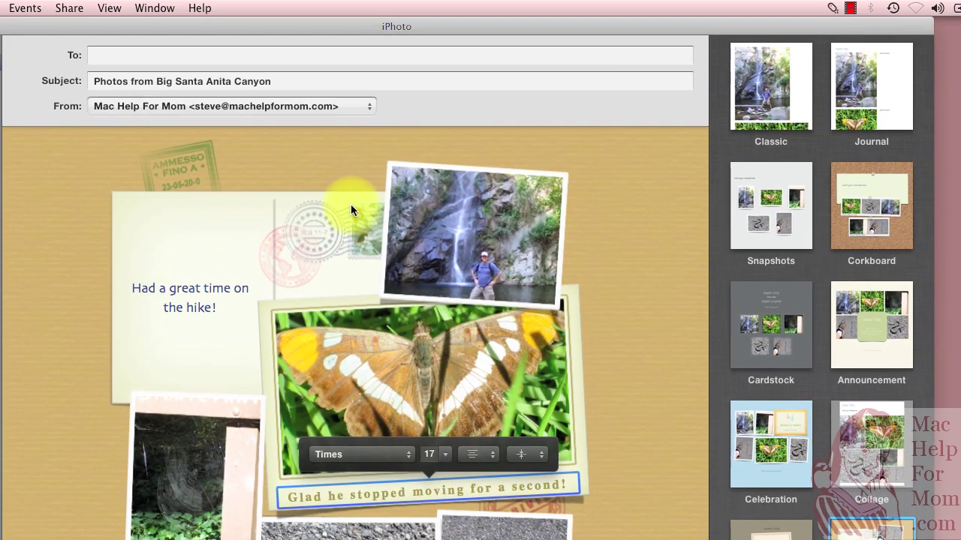
# Fill in the recipient's e-mail address via autocomplete and prefix the subject with 'Awesome'.
pyautogui.click(237, 62)
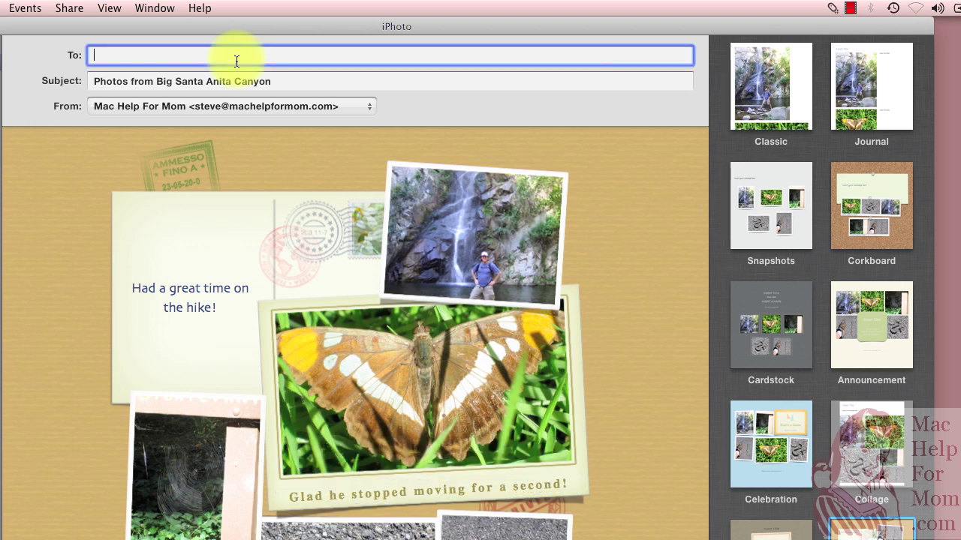
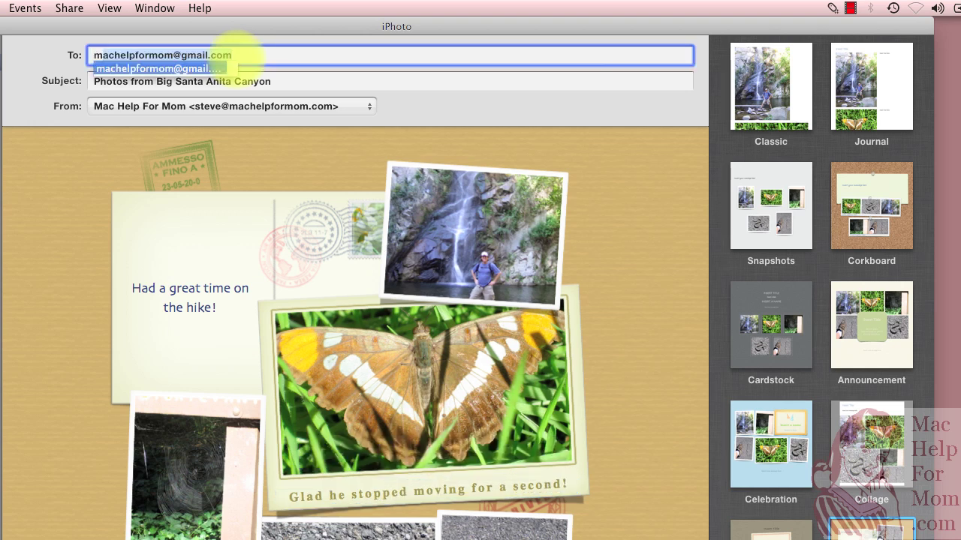
pyautogui.press('Tab')
pyautogui.press('Left')
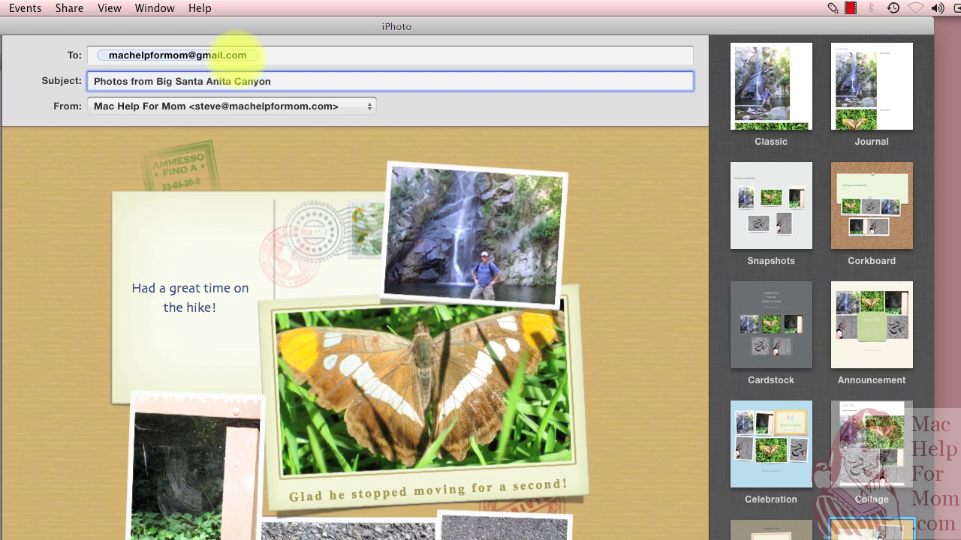
pyautogui.write('Awesome')
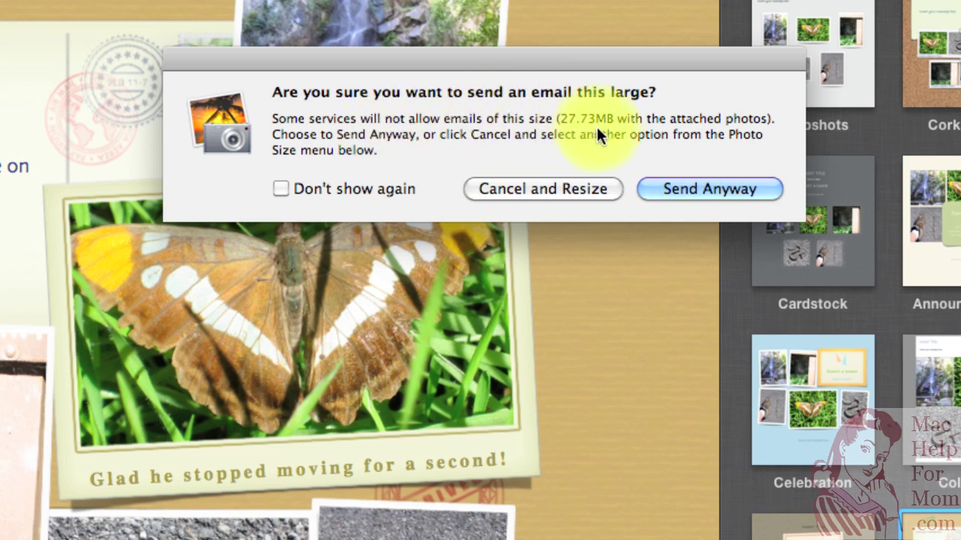
# Cancel the oversized send, set the attached Photo Size to Medium, and send the postcard.
pyautogui.click(544, 189)
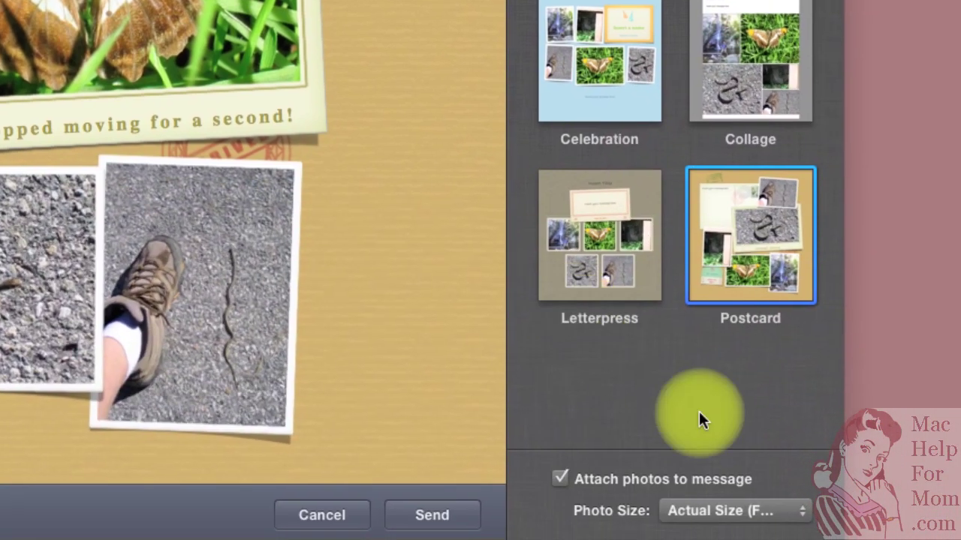
pyautogui.click(772, 510)
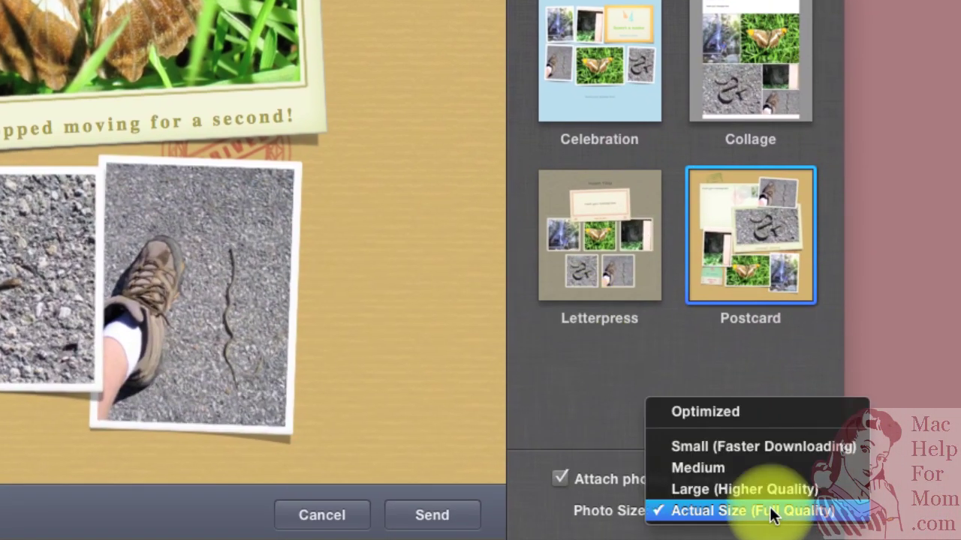
pyautogui.click(737, 469)
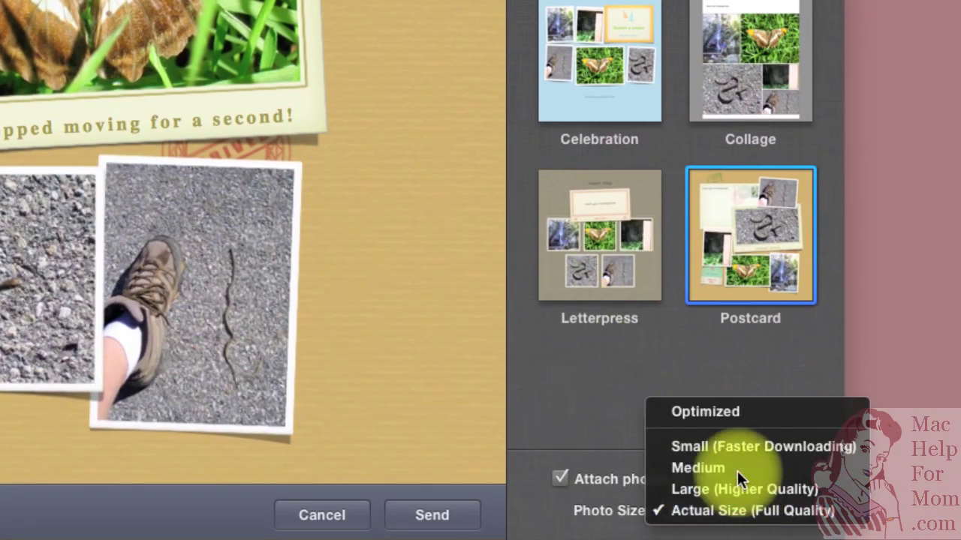
pyautogui.click(434, 516)
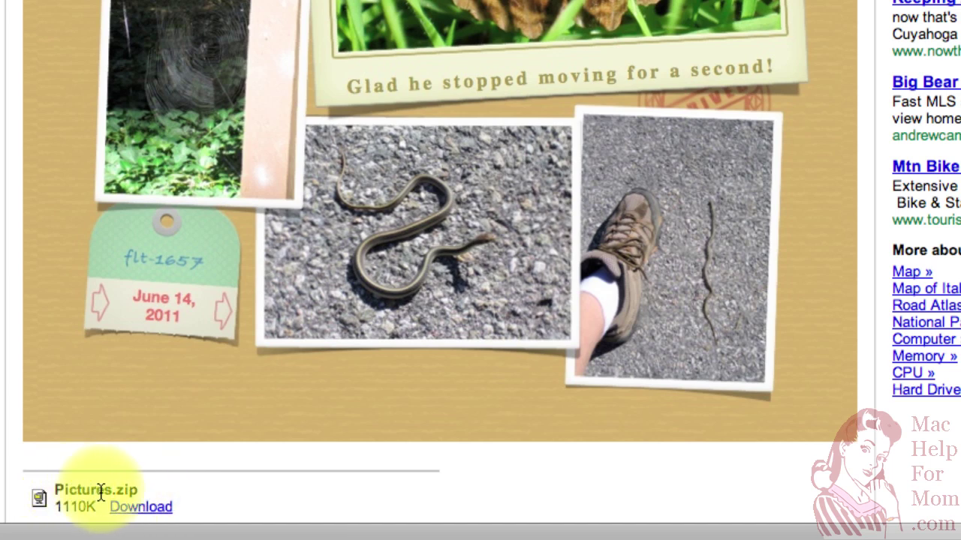
# Download the 1110K Pictures.zip attachment from the received message.
pyautogui.click(141, 508)
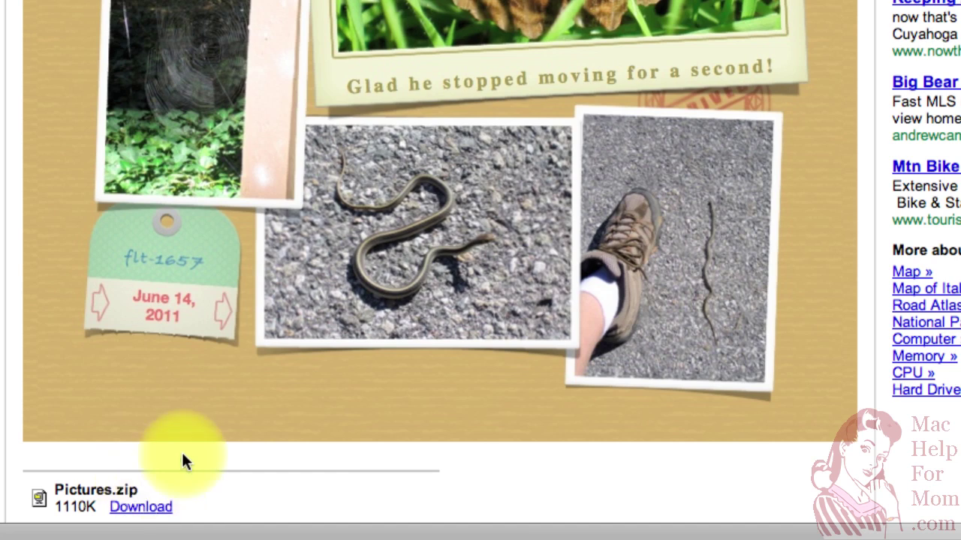
pyautogui.press('super+Tab')
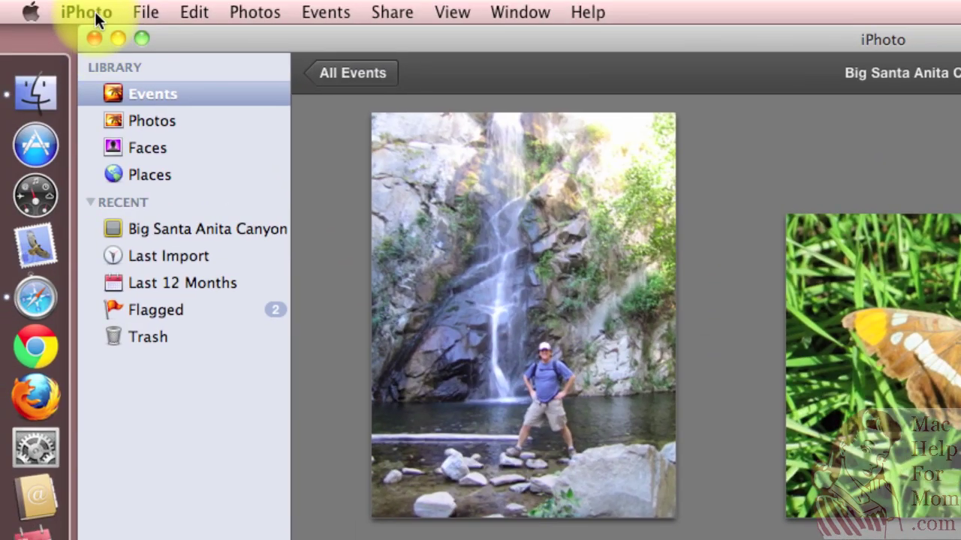
pyautogui.click(88, 10)
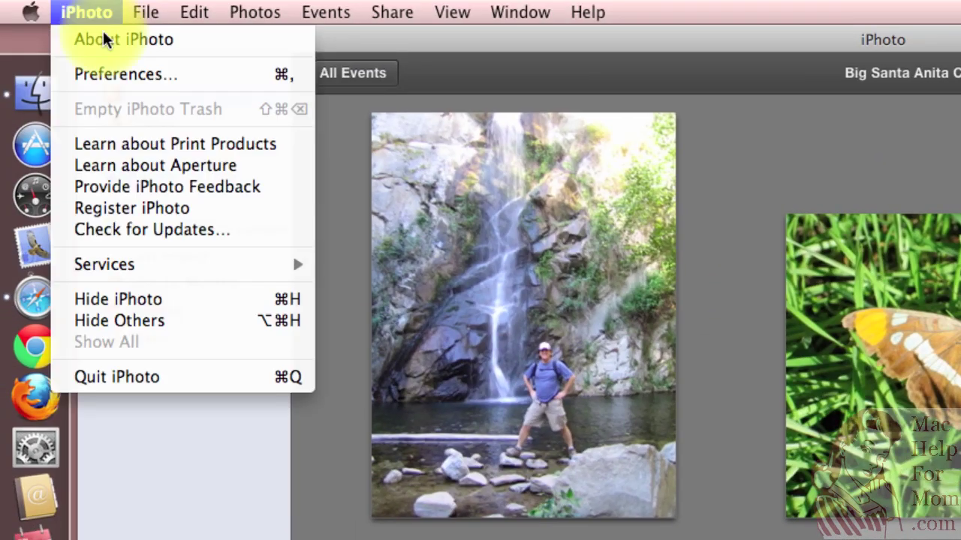
pyautogui.click(119, 73)
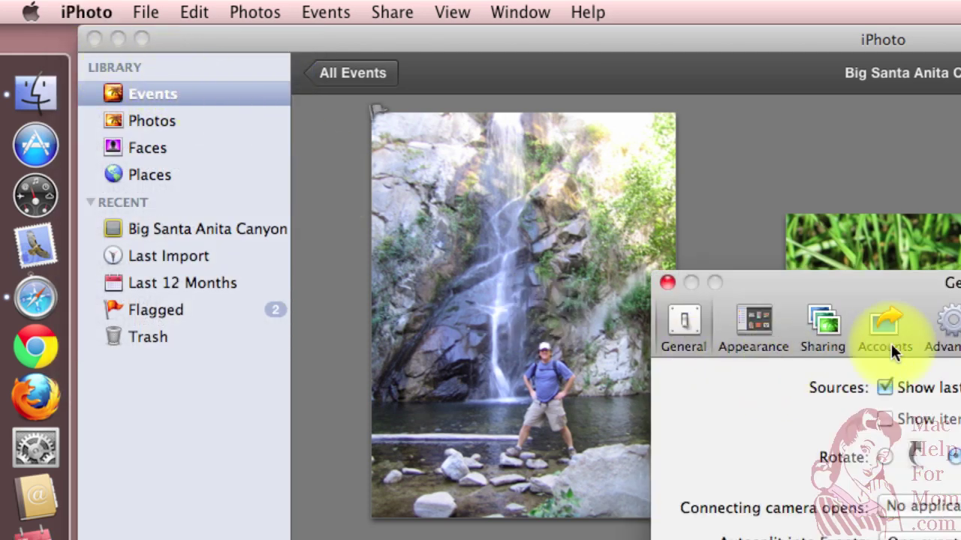
pyautogui.click(882, 325)
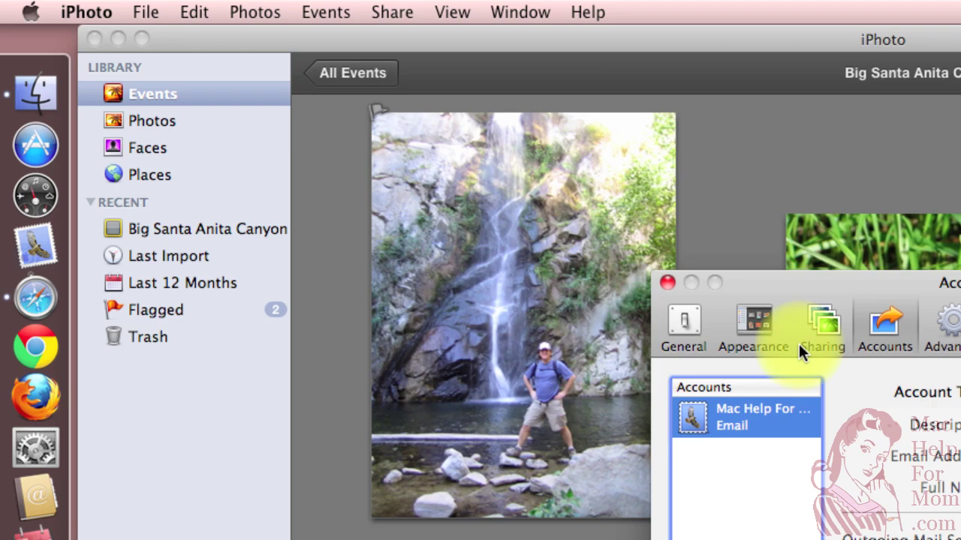
pyautogui.click(667, 283)
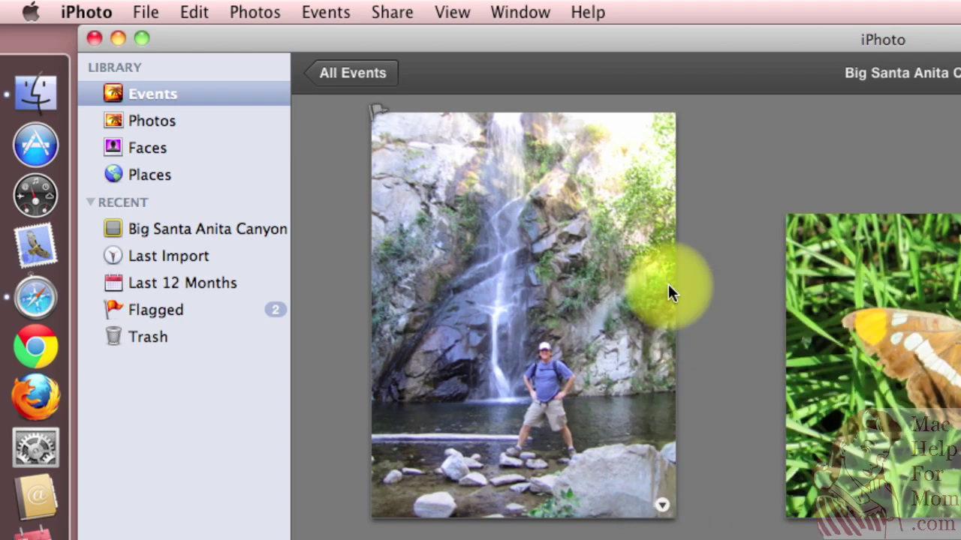